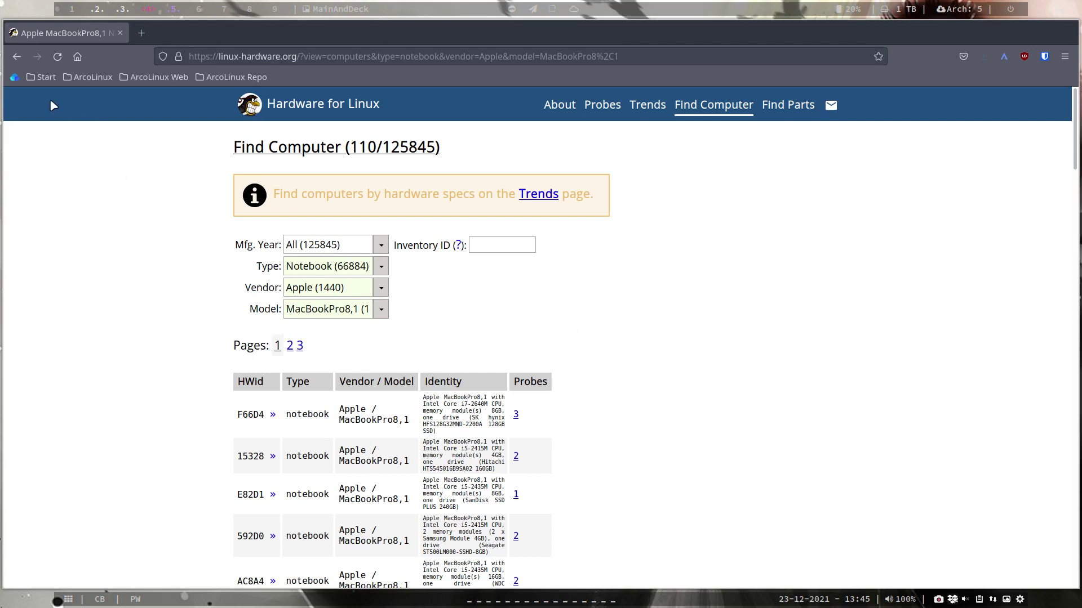
# Step: Go back to ArcoLinux Rolling probe #8e773bb4e5 for the Apple MacBookPro8,1
pyautogui.click(18, 58)
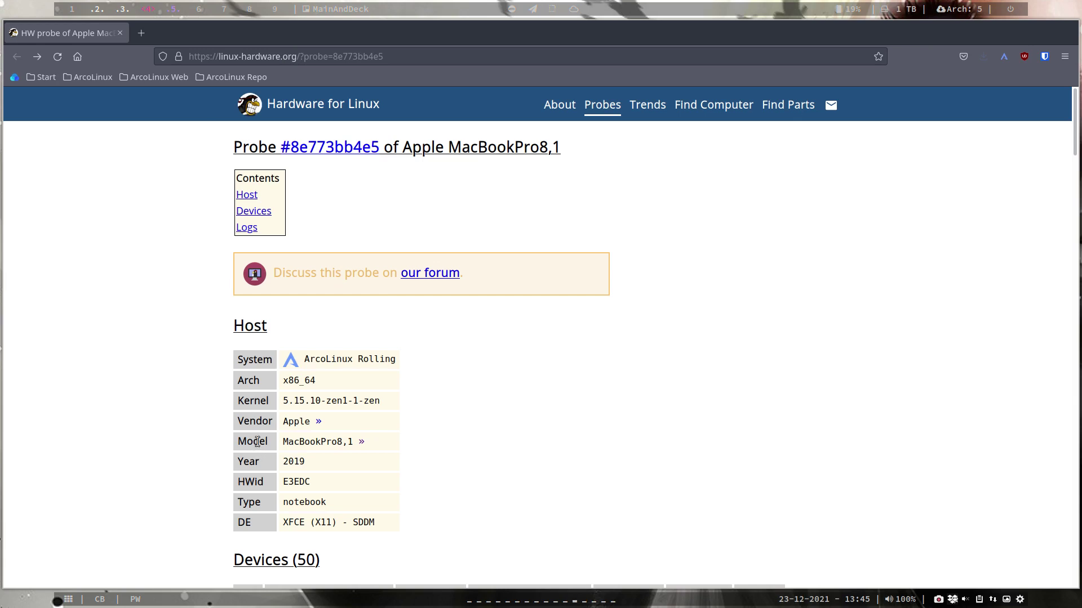
# Step: From the MacBookPro8,1 list, view computer 5245E's first Parrot 4.11 probe with 52 devices, then go back
pyautogui.click(336, 443)
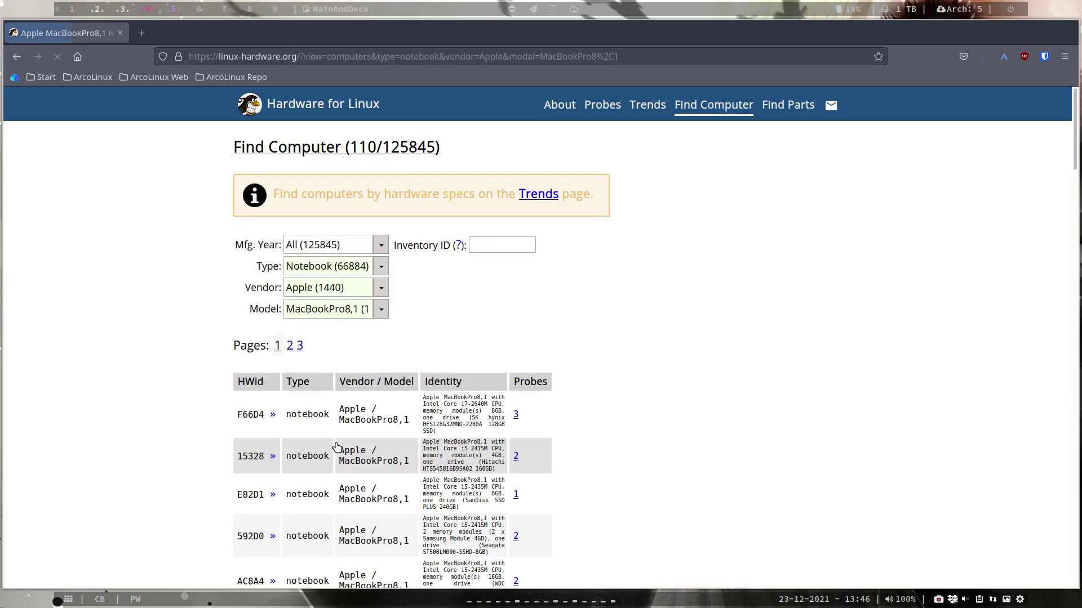
pyautogui.scroll(-5, 354, 433)
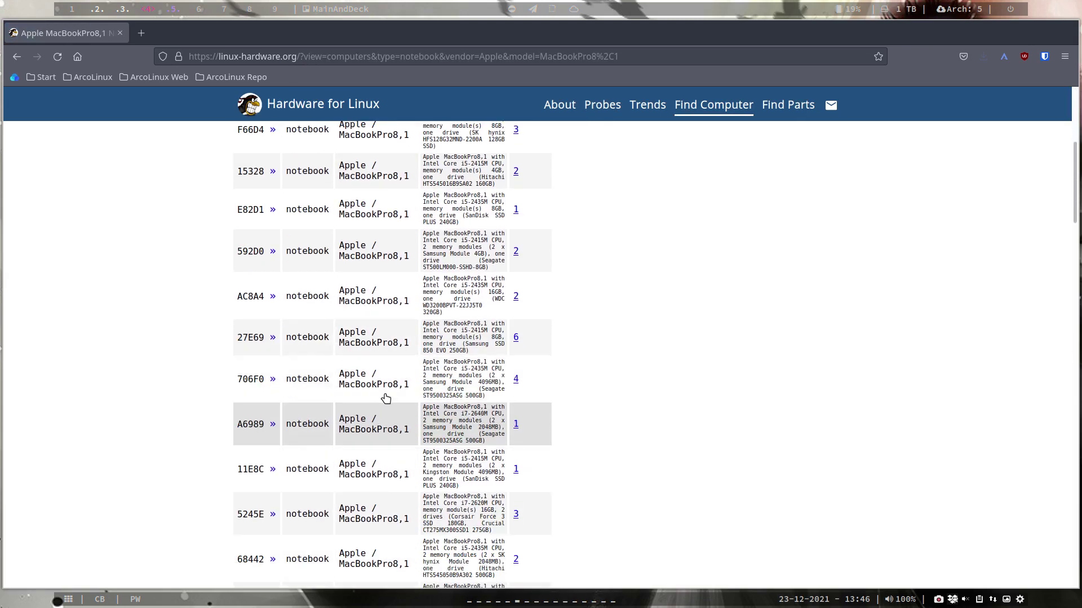
pyautogui.scroll(-3, 386, 395)
pyautogui.scroll(-3, 387, 396)
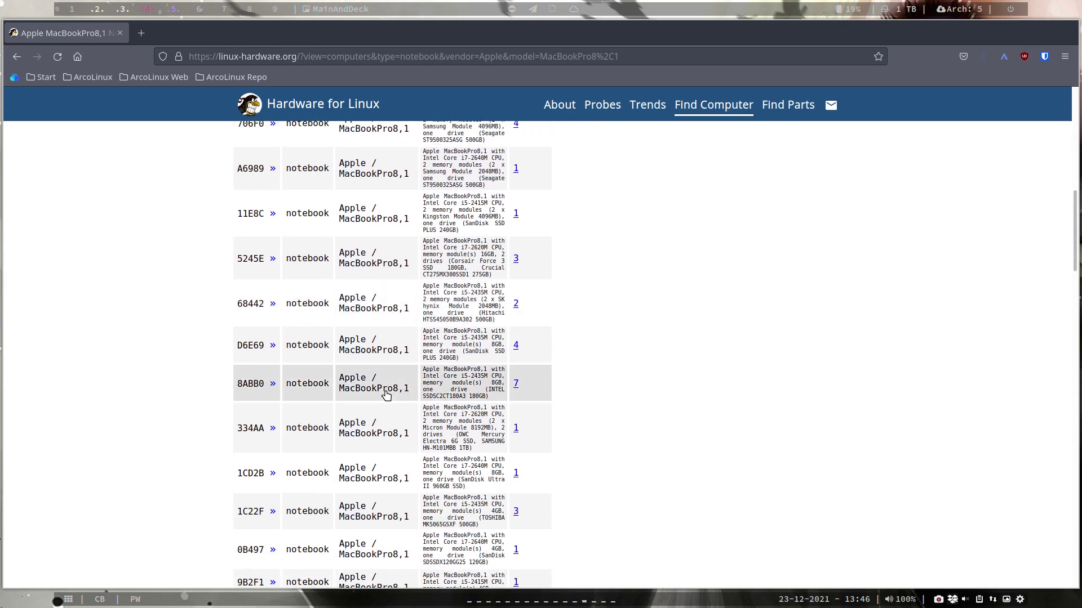
pyautogui.click(515, 257)
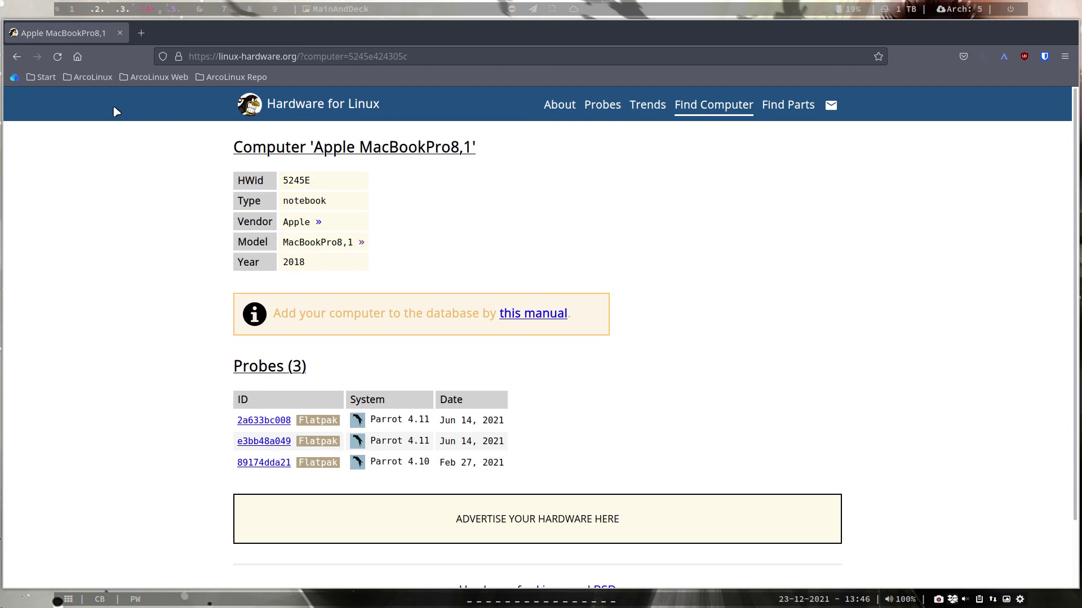
pyautogui.click(386, 425)
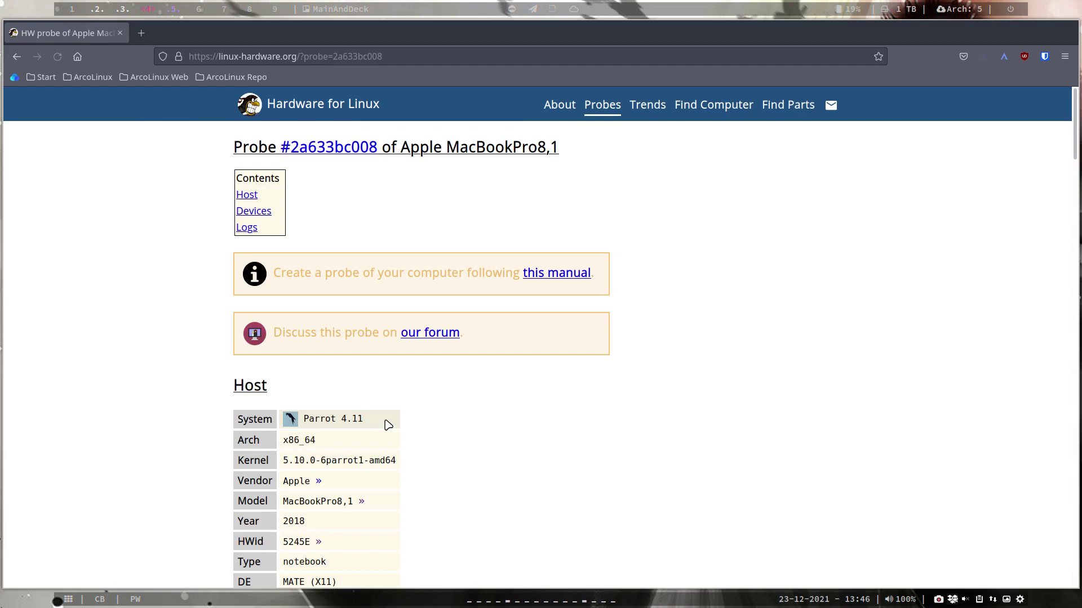
pyautogui.scroll(-10, 388, 424)
pyautogui.scroll(4, 592, 385)
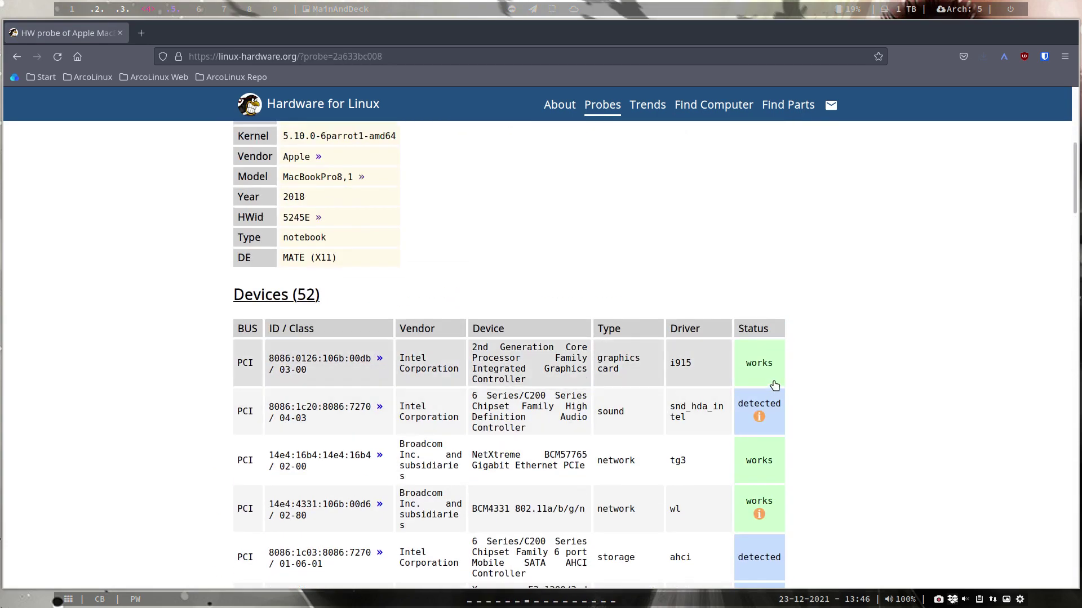
pyautogui.click(16, 57)
pyautogui.click(16, 57)
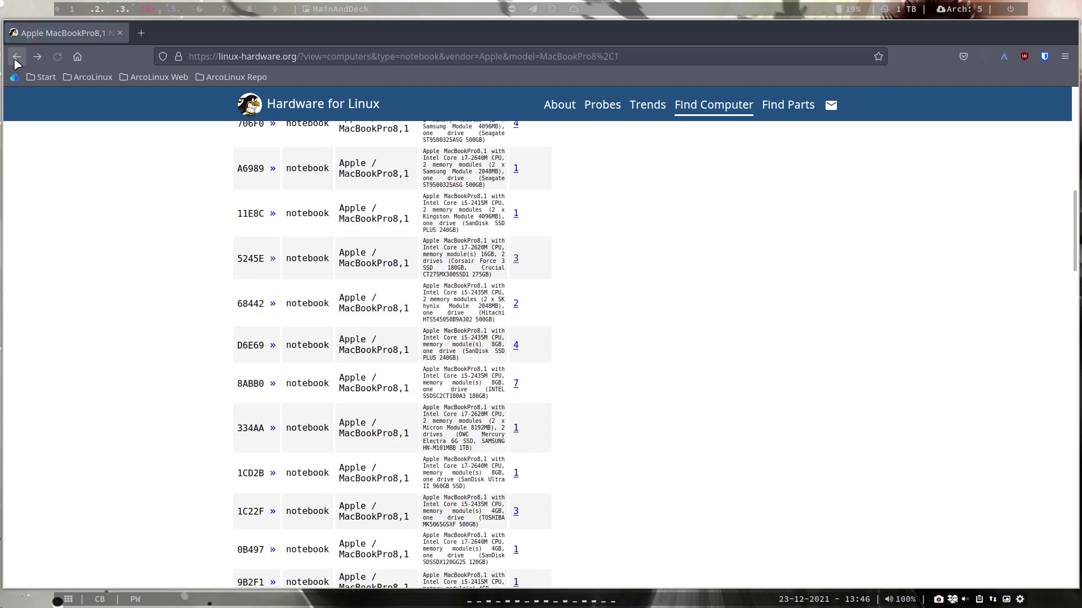
pyautogui.click(516, 382)
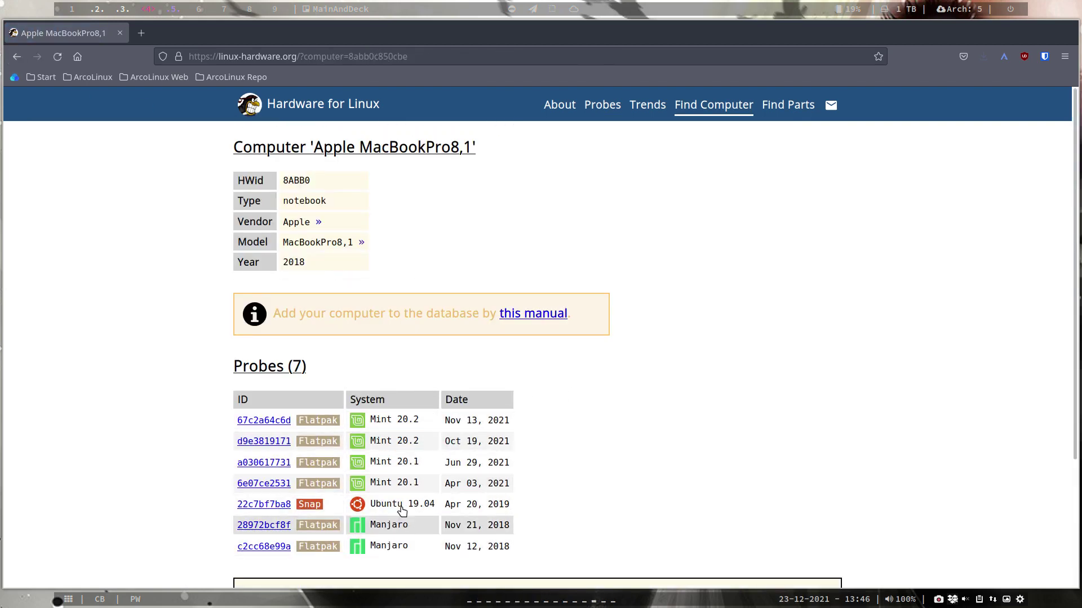
pyautogui.click(15, 57)
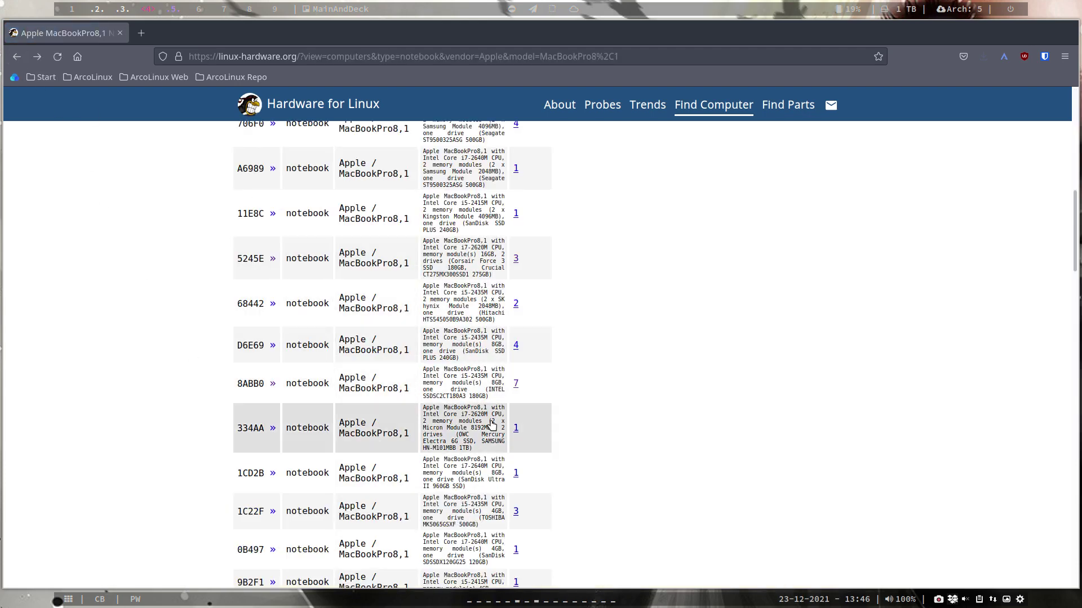
pyautogui.scroll(-2, 517, 418)
pyautogui.click(515, 405)
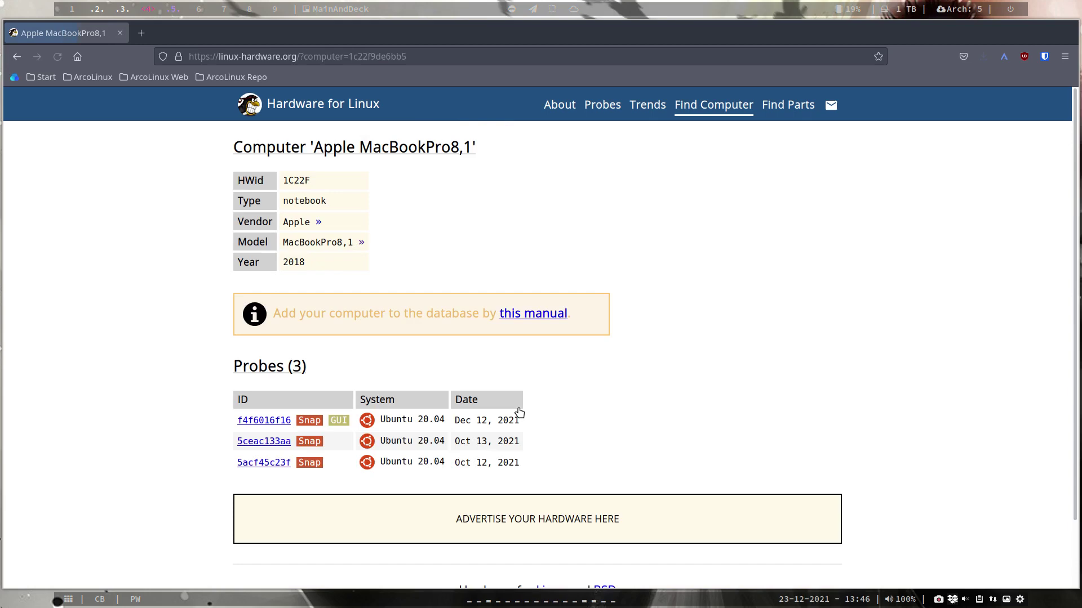
pyautogui.click(16, 56)
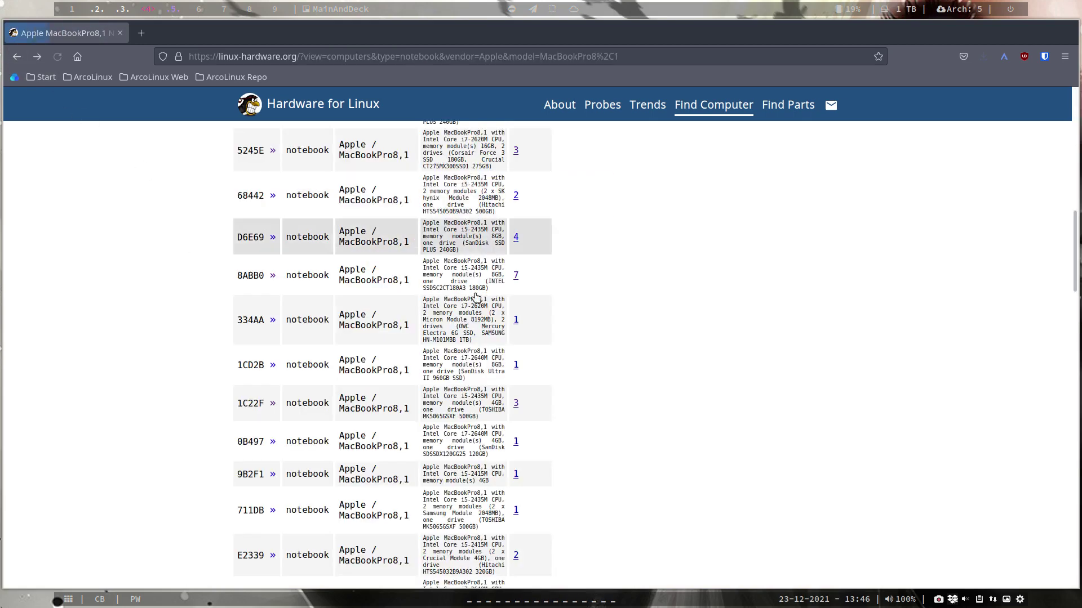
pyautogui.scroll(-5, 542, 364)
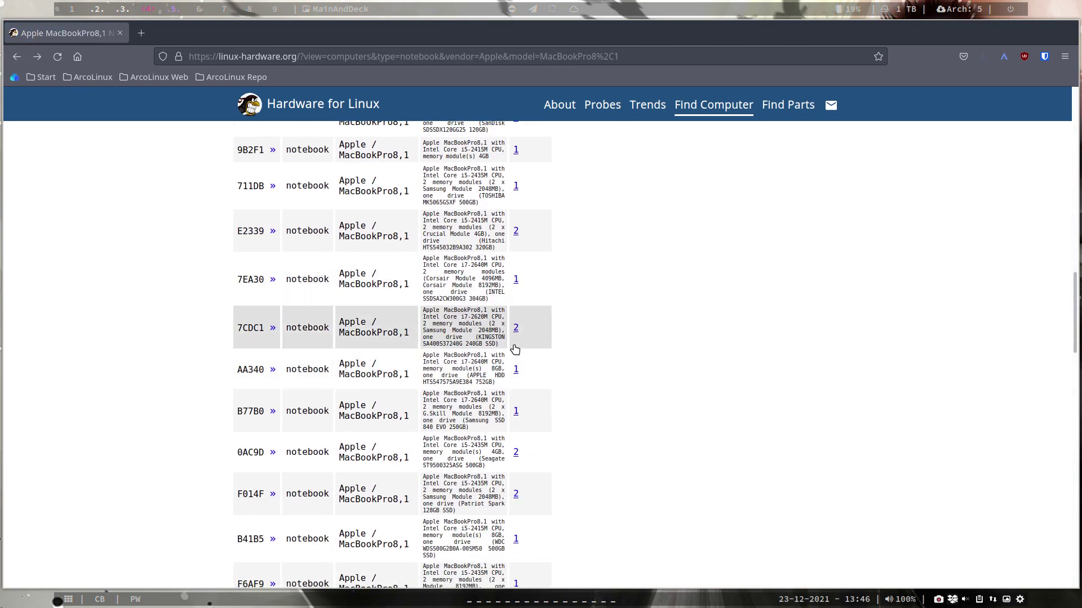
pyautogui.click(516, 453)
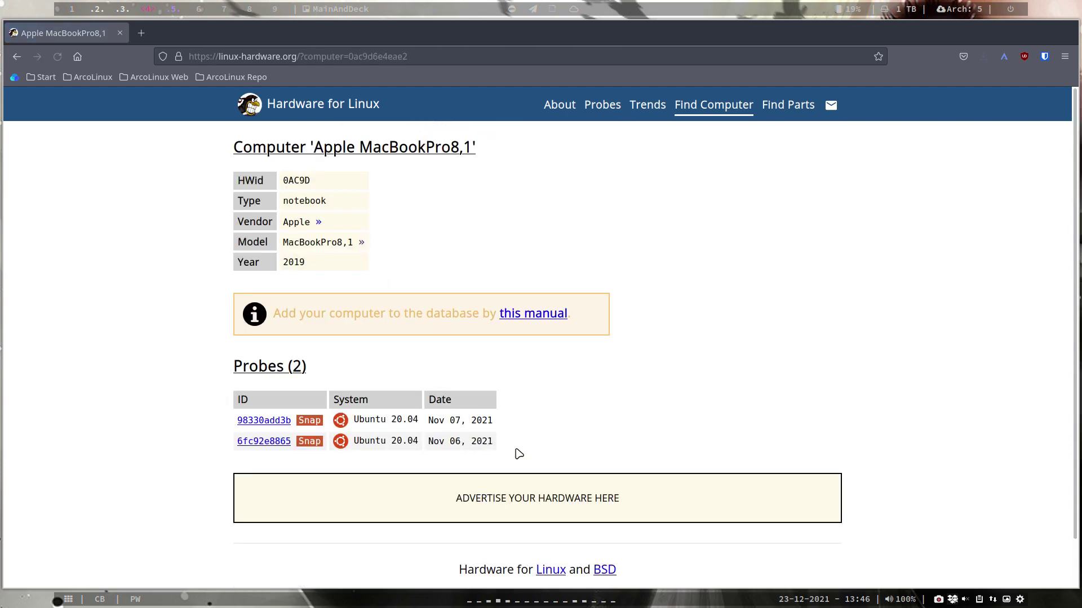
pyautogui.click(16, 57)
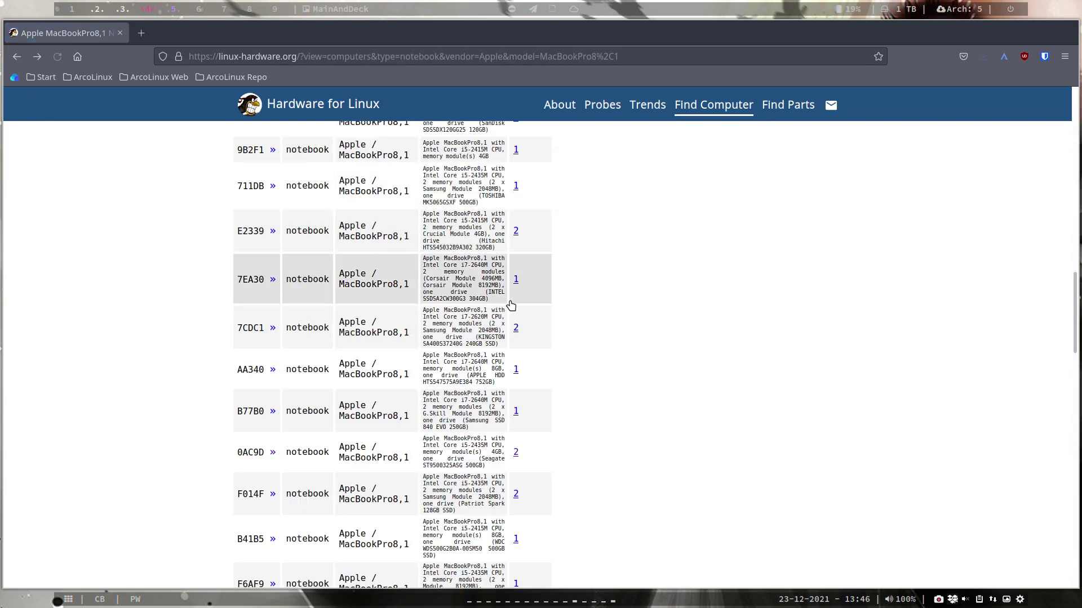
pyautogui.scroll(-5, 515, 305)
pyautogui.scroll(-3, 524, 338)
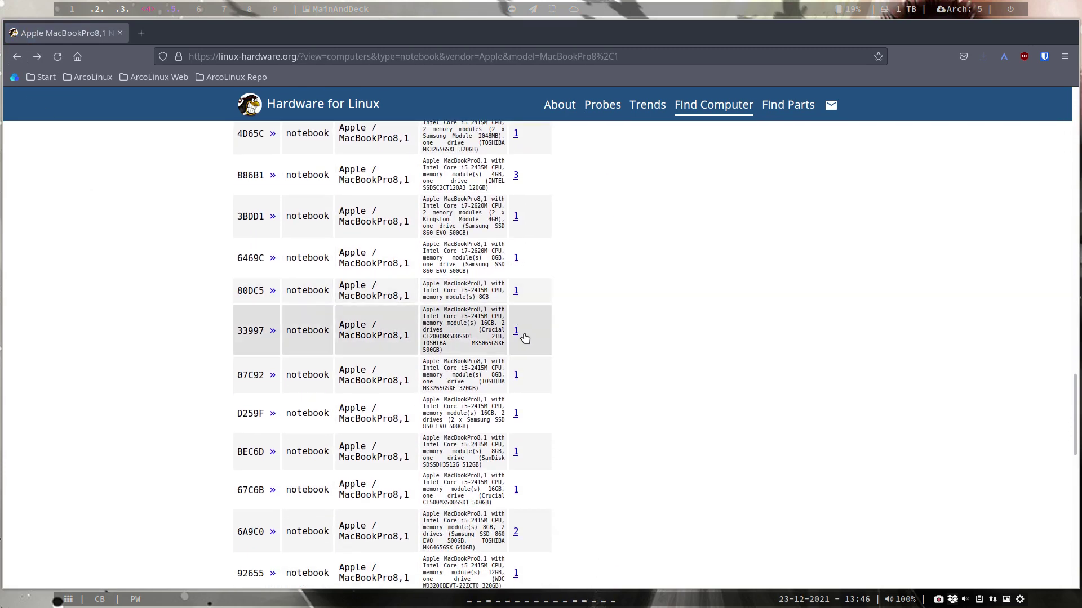
pyautogui.click(515, 376)
pyautogui.click(16, 56)
pyautogui.scroll(3, 584, 252)
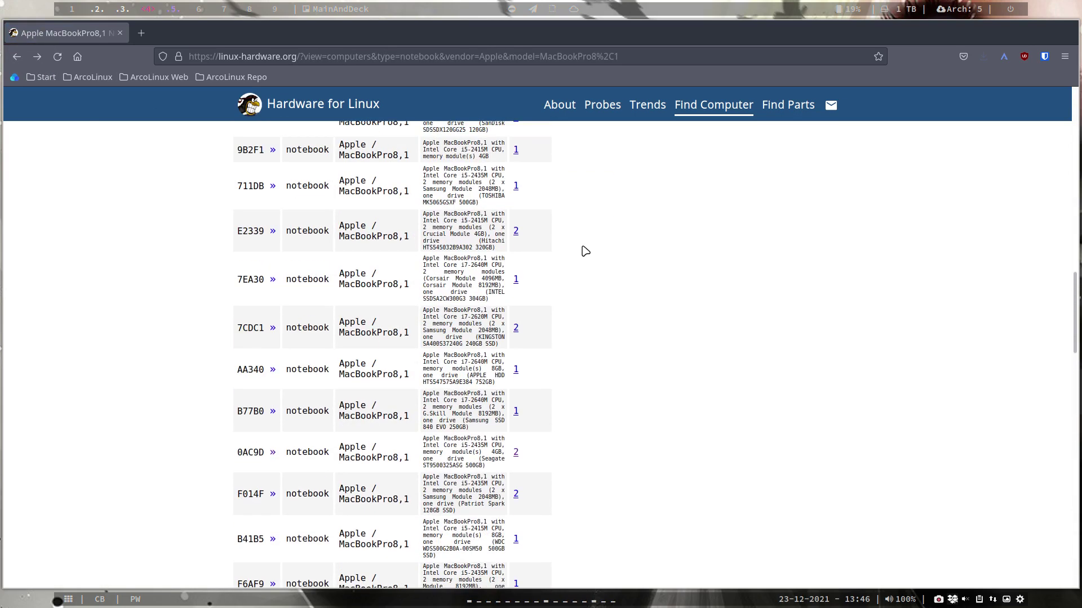
pyautogui.scroll(5, 580, 251)
pyautogui.scroll(5, 581, 251)
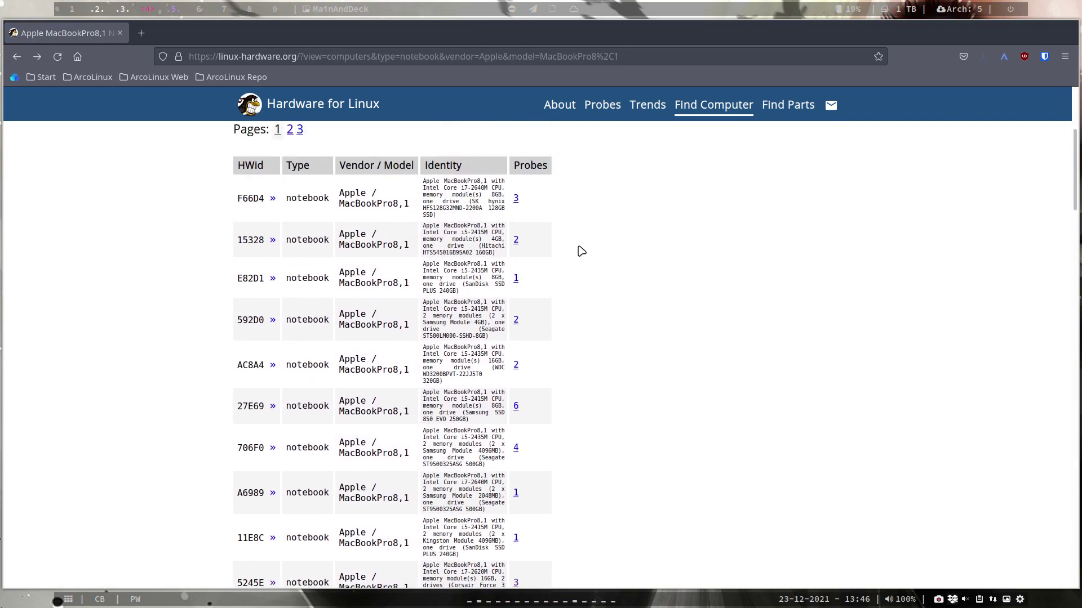
# Step: Review computer 27E69's six KDE neon 20.04 probes, then go back to probe #8e773bb4e5
pyautogui.click(517, 407)
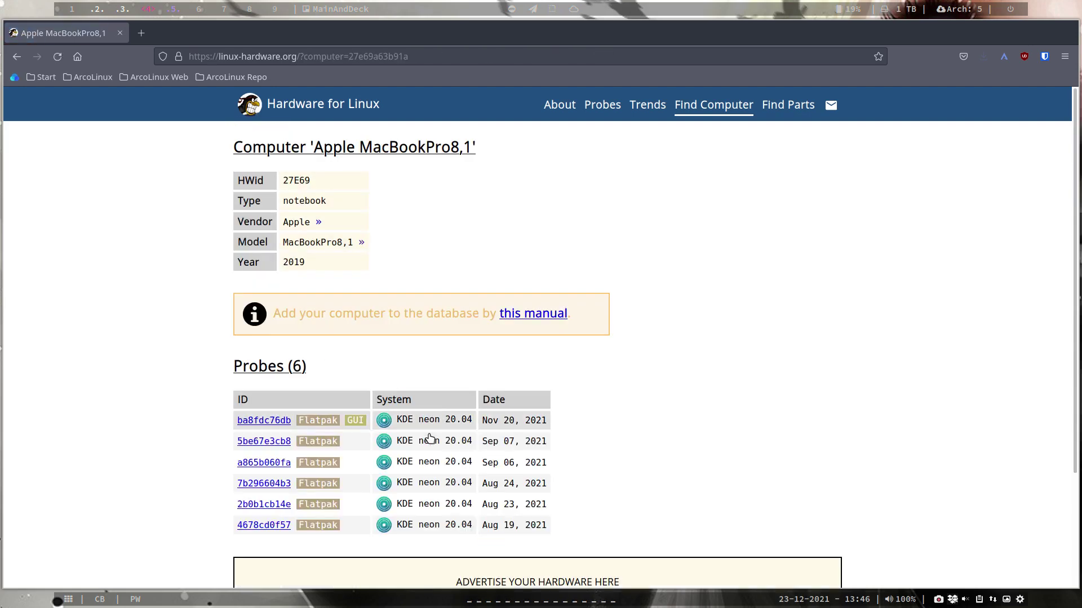
pyautogui.click(16, 56)
pyautogui.click(15, 58)
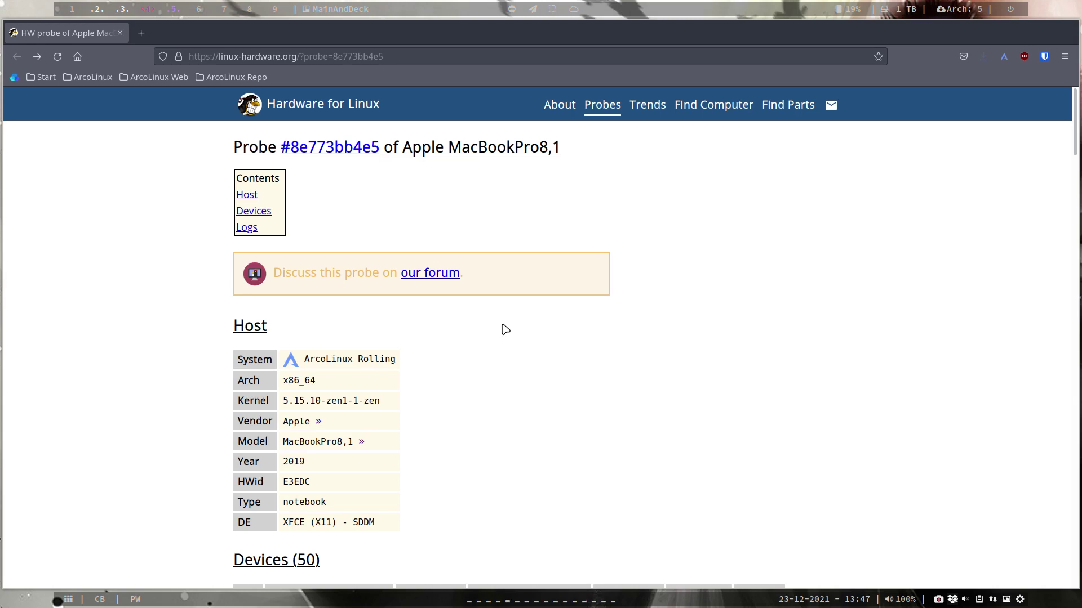
pyautogui.scroll(-5, 506, 329)
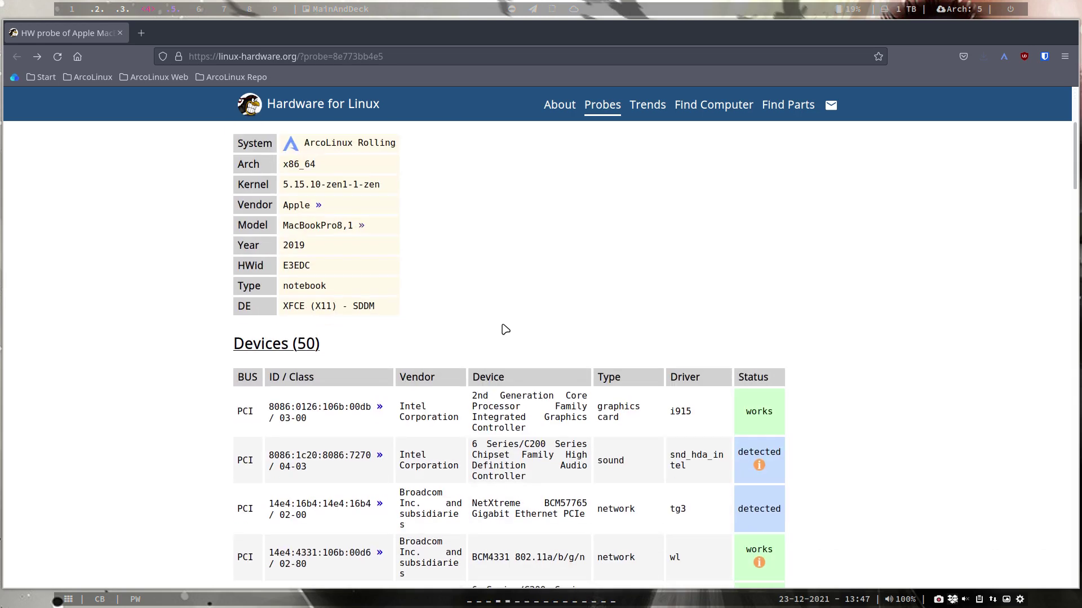